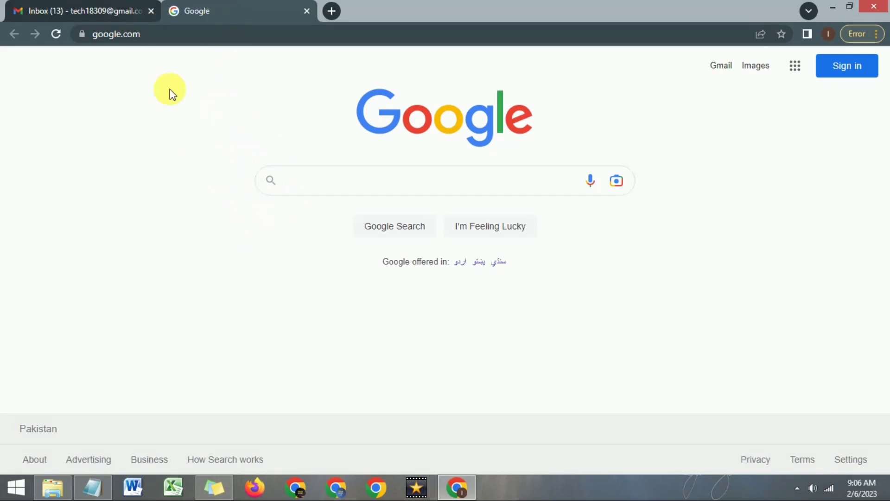
# - Search Google for 'voice enhancer' and open the Adobe Podcast enhance voice recordings result
pyautogui.click(314, 181)
pyautogui.write('voice en')
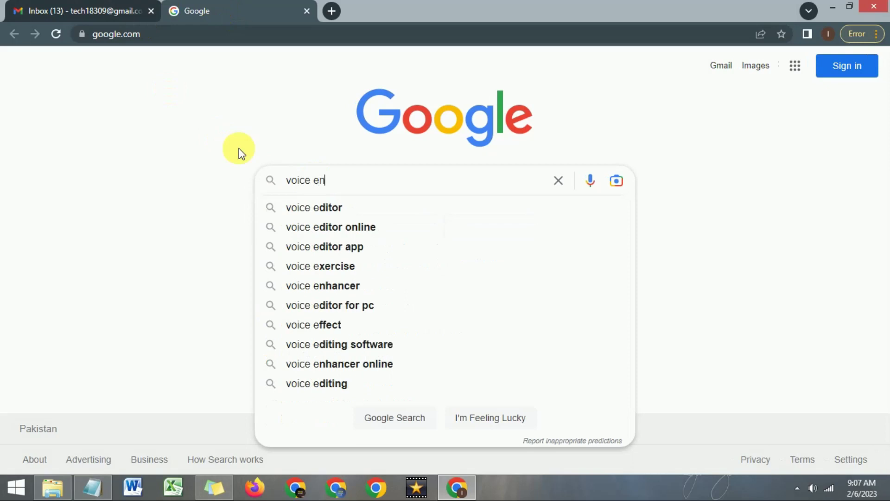
pyautogui.write('hancer')
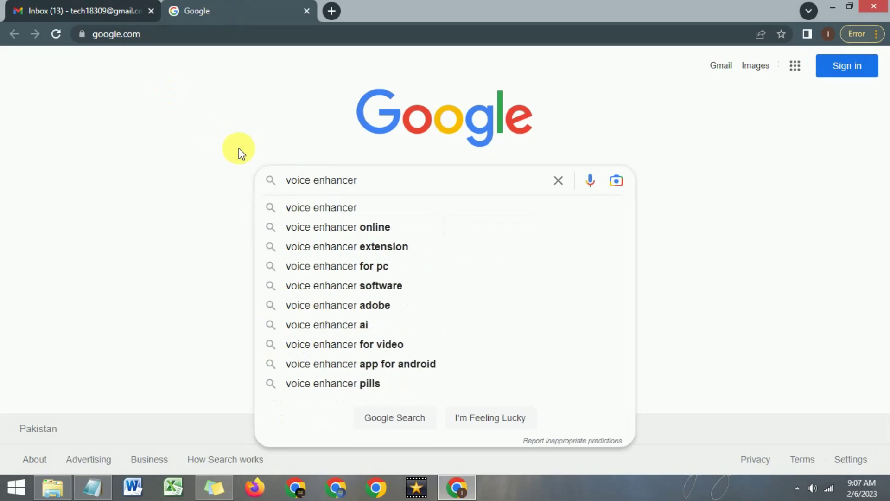
pyautogui.click(338, 207)
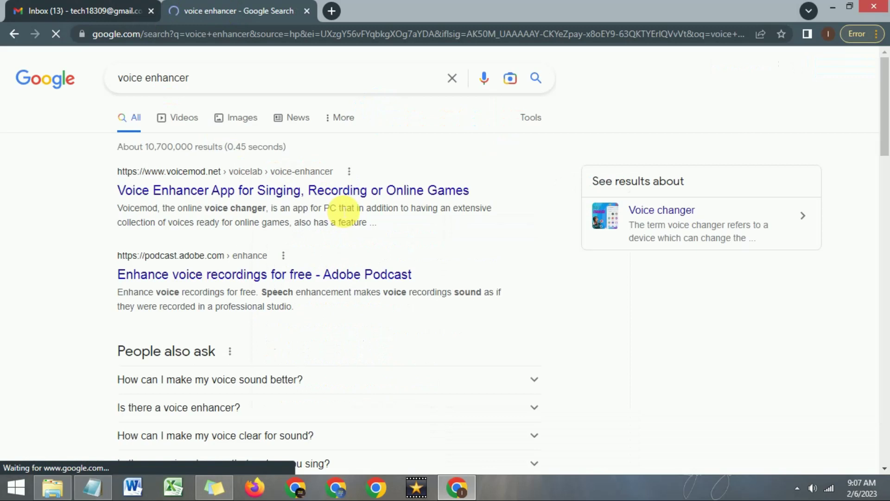
pyautogui.scroll(-1, 72, 176)
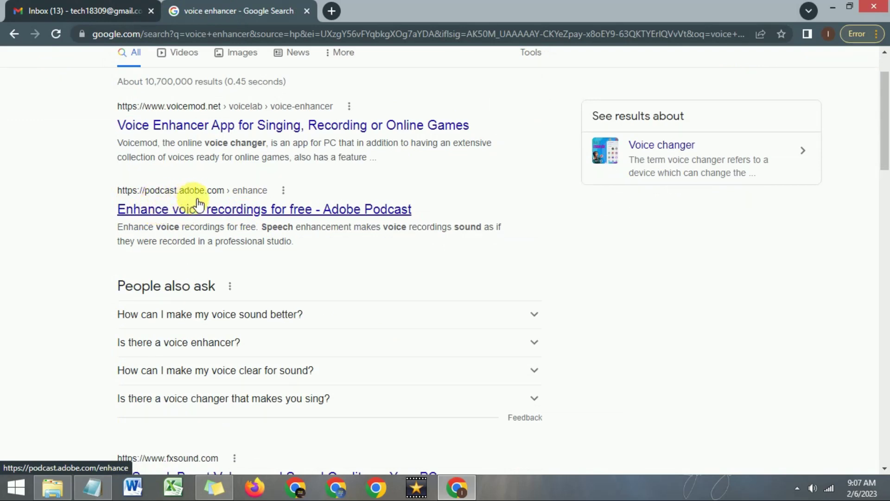
pyautogui.click(219, 208)
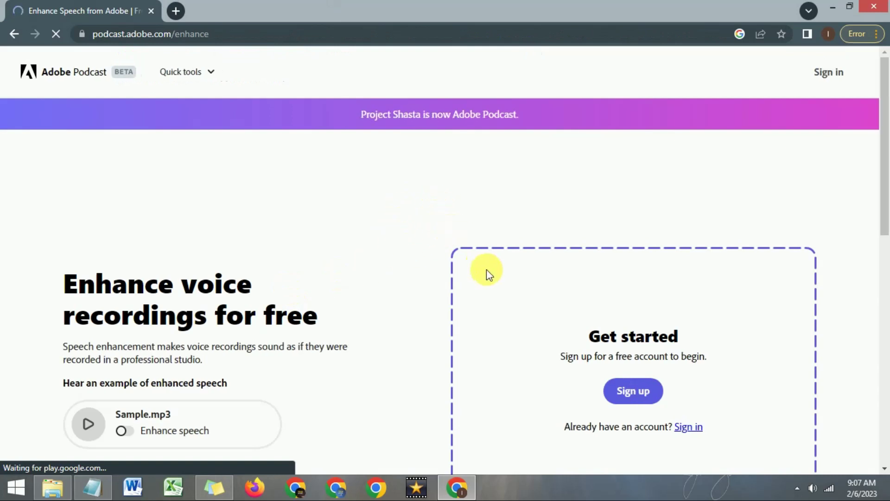
# - Scroll to the Get started box and start a free Adobe Podcast sign-up
pyautogui.scroll(-2, 463, 243)
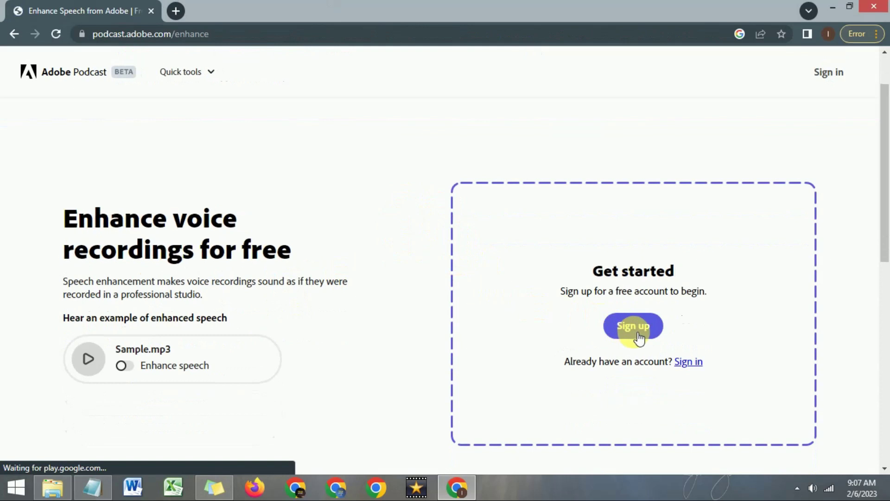
pyautogui.click(638, 330)
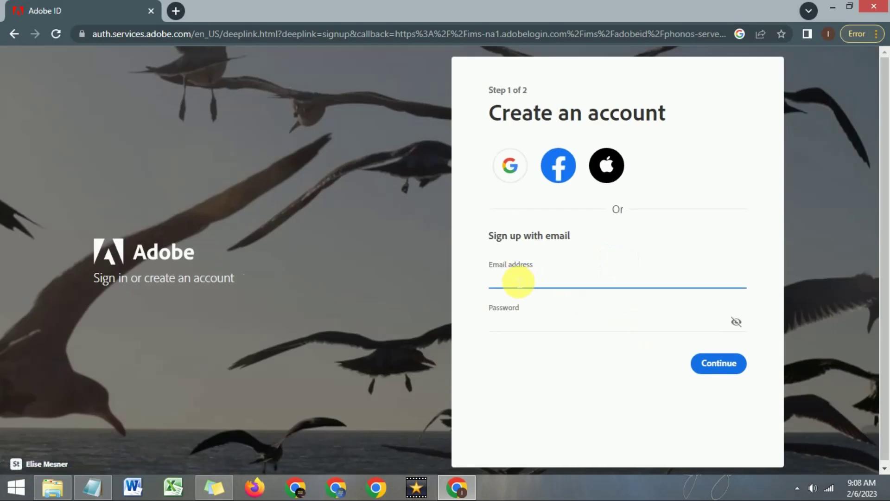
# - Fill in the account e-mail from the browser suggestion, continue to step 2, and decline saving the password
pyautogui.click(519, 281)
pyautogui.write('t')
pyautogui.click(561, 306)
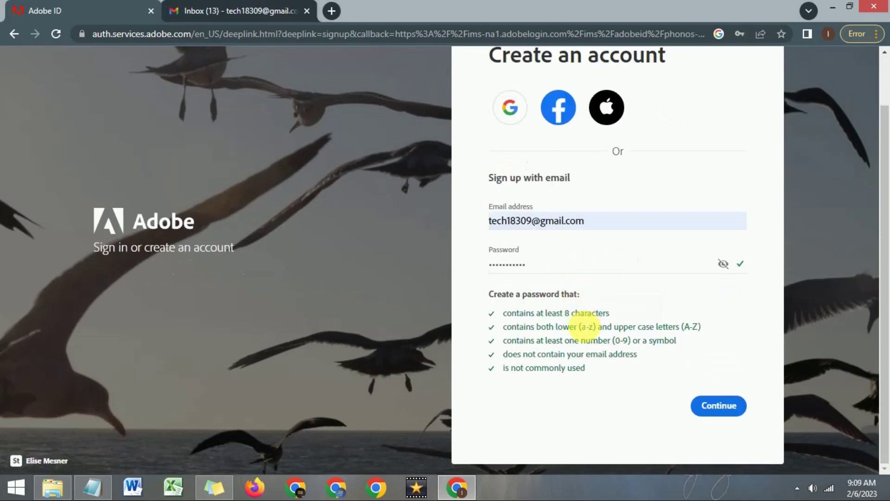
pyautogui.click(718, 408)
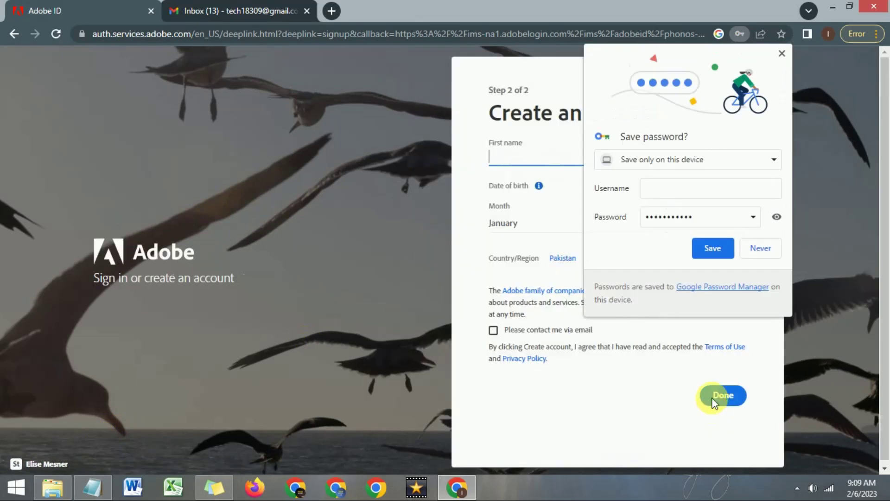
pyautogui.click(768, 245)
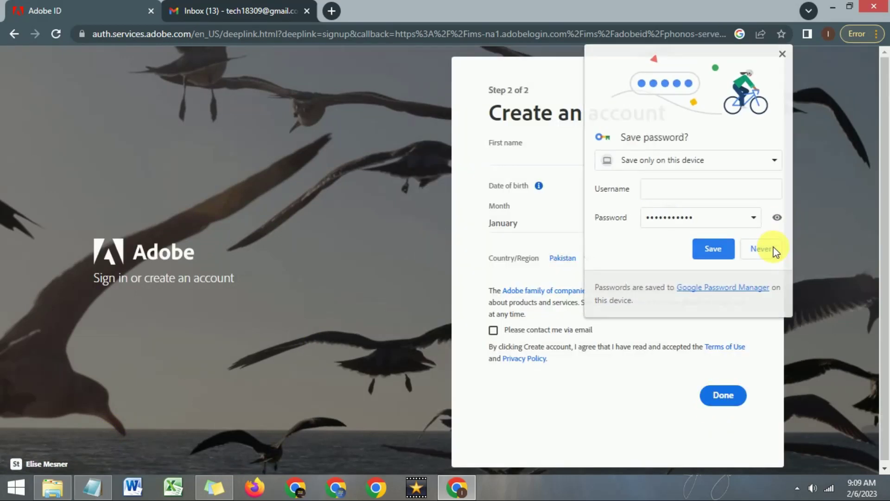
# - Enter the user's first and last name, March as birth month, and the birth year
pyautogui.click(527, 155)
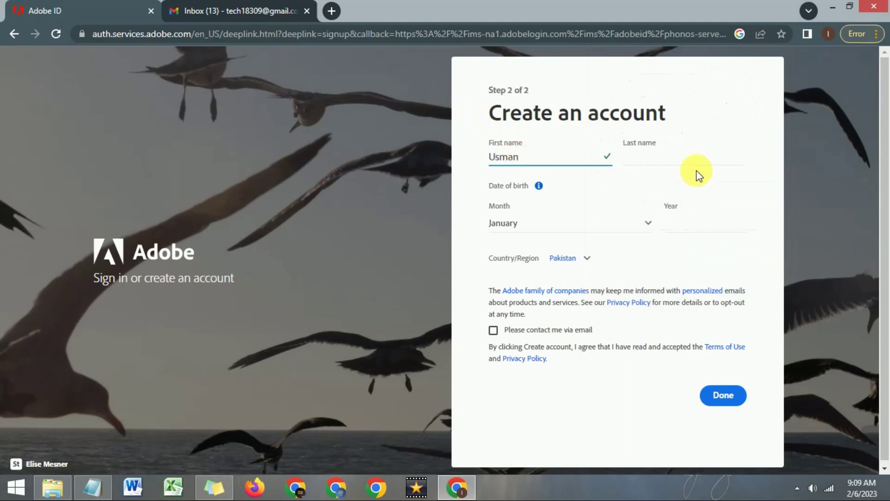
pyautogui.click(681, 160)
pyautogui.write('Qur')
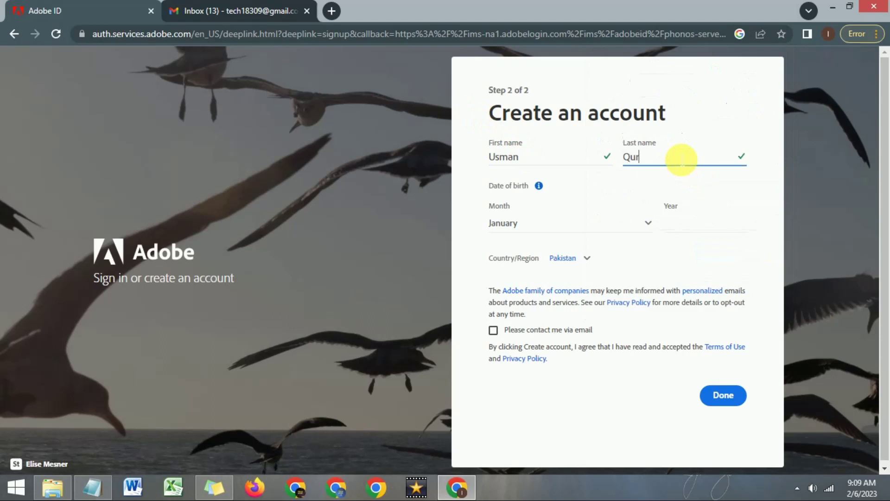
pyautogui.click(583, 229)
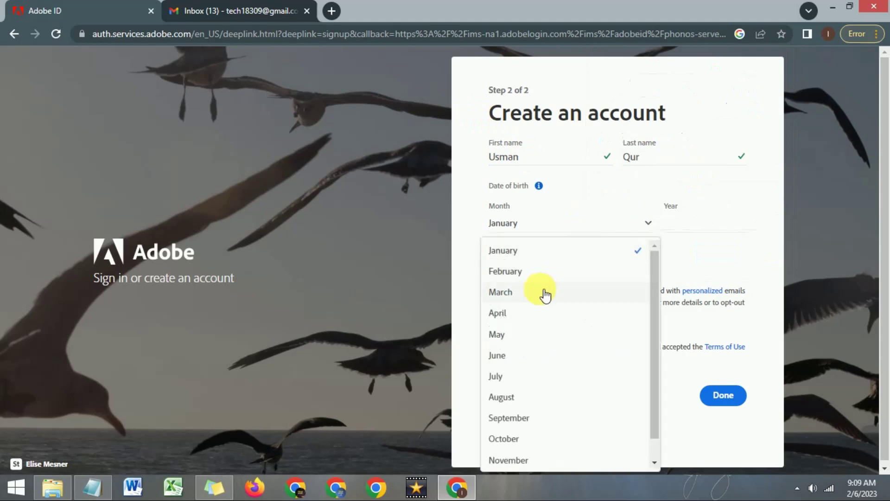
pyautogui.click(545, 295)
pyautogui.click(716, 228)
pyautogui.write('199')
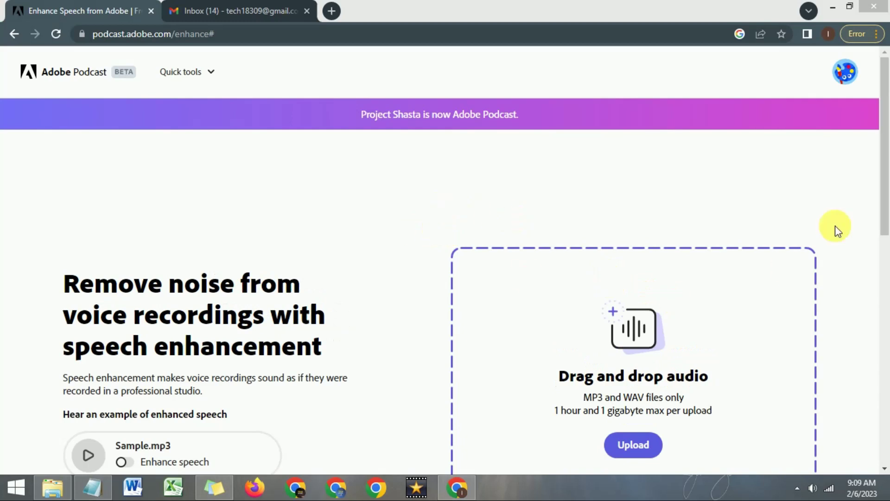
# - Scroll the Enhance page to read the upload limits requiring MP3 or WAV files
pyautogui.moveTo(883, 189); pyautogui.dragTo(882, 260)
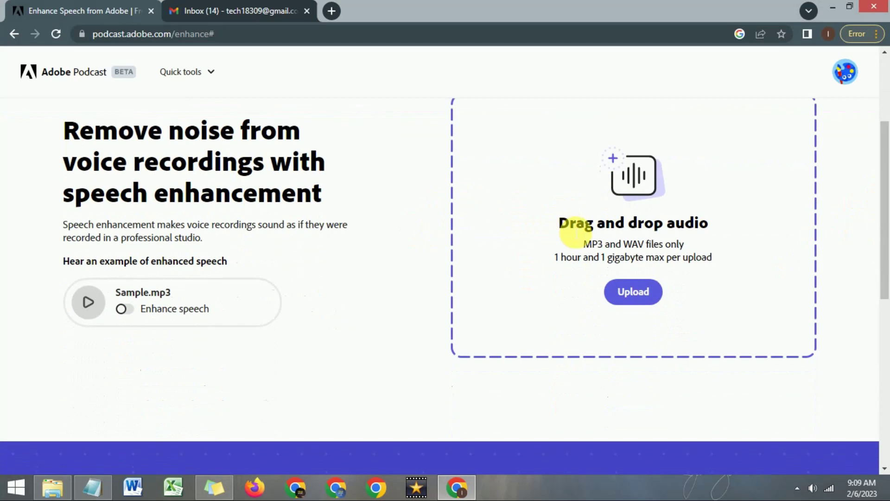
pyautogui.moveTo(886, 222); pyautogui.dragTo(882, 194)
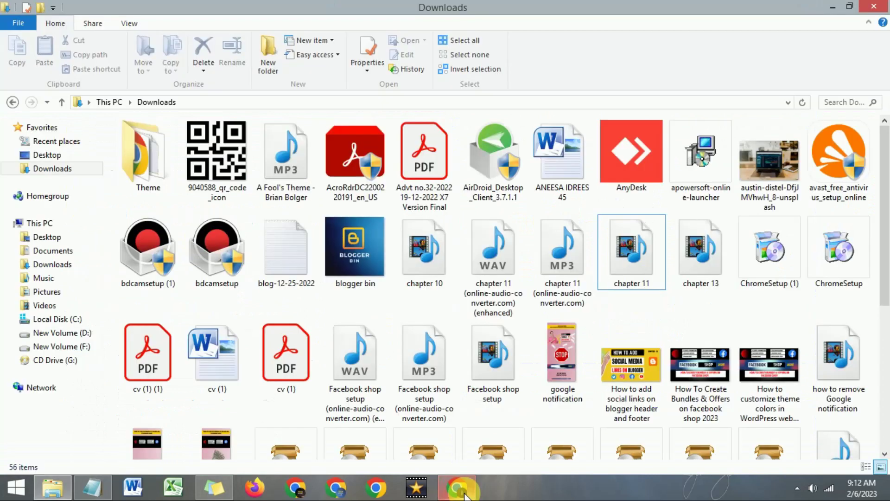
# - Back in Chrome, search Google for 'audio to mp3 converter'
pyautogui.click(464, 494)
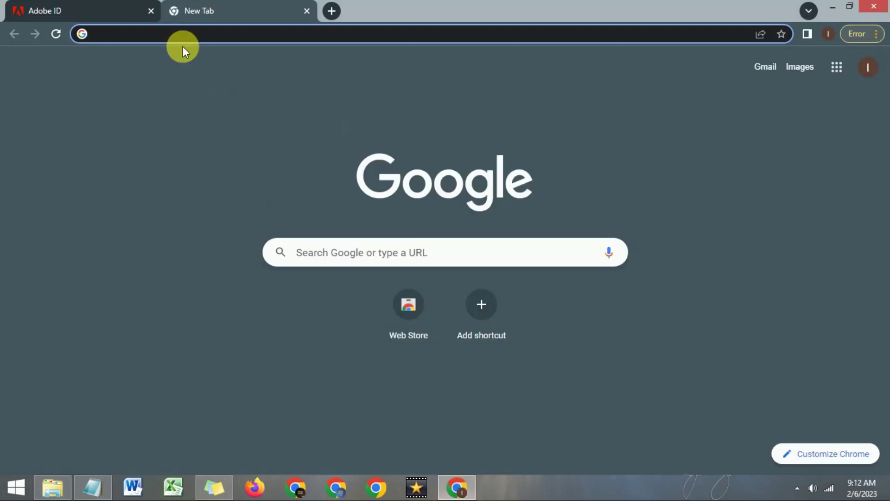
pyautogui.write('aud')
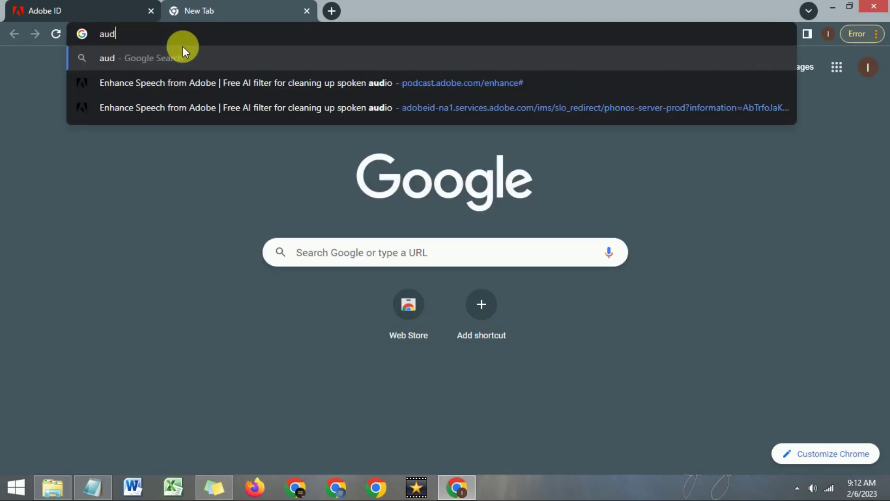
pyautogui.write('io to')
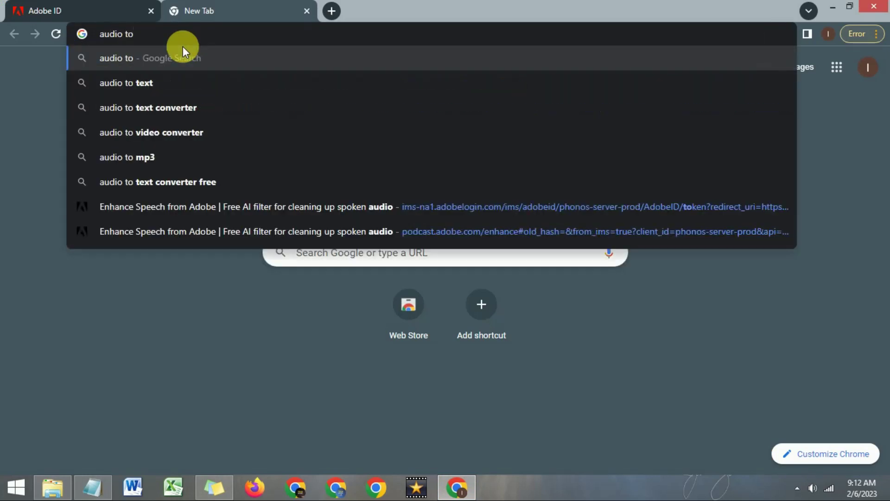
pyautogui.write(' mp3 con')
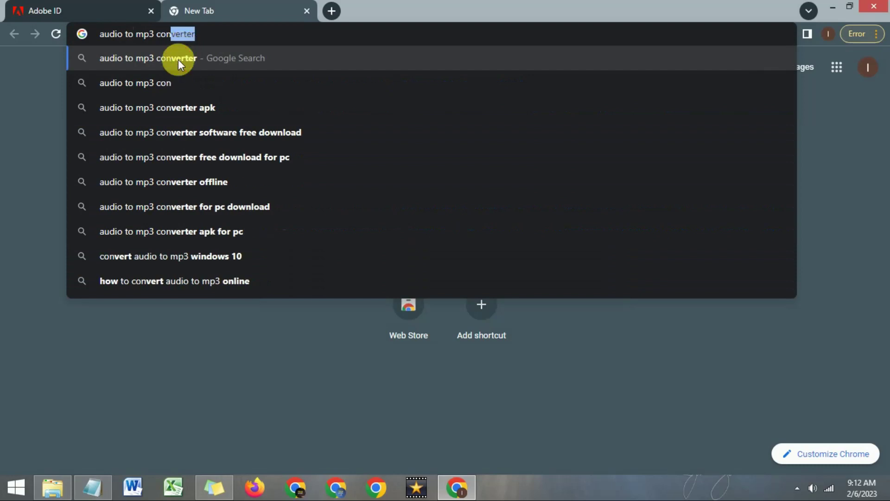
pyautogui.click(179, 60)
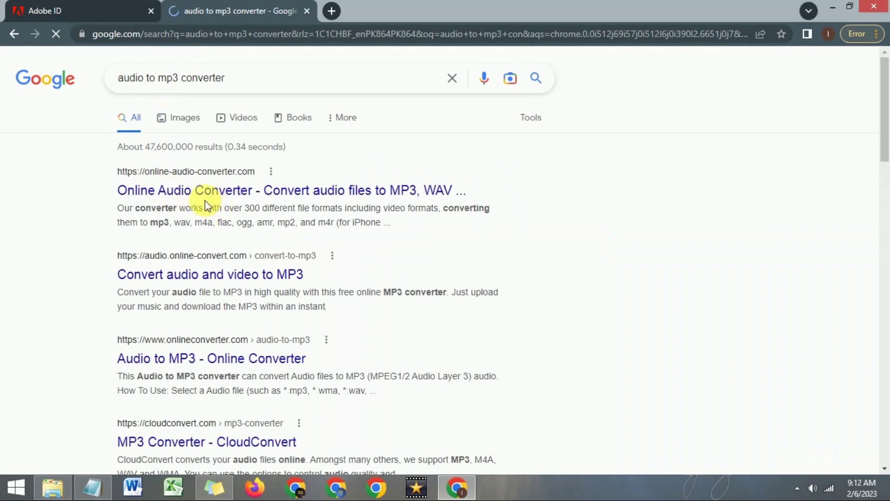
# - Convert Chapter 13.aac to a Best-quality 320 kbps MP3 on Online Audio Converter and download it
pyautogui.click(259, 197)
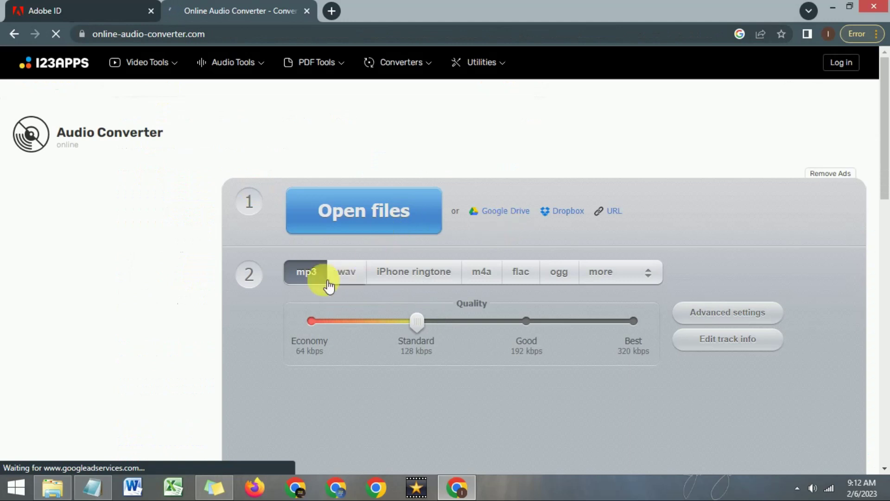
pyautogui.click(336, 224)
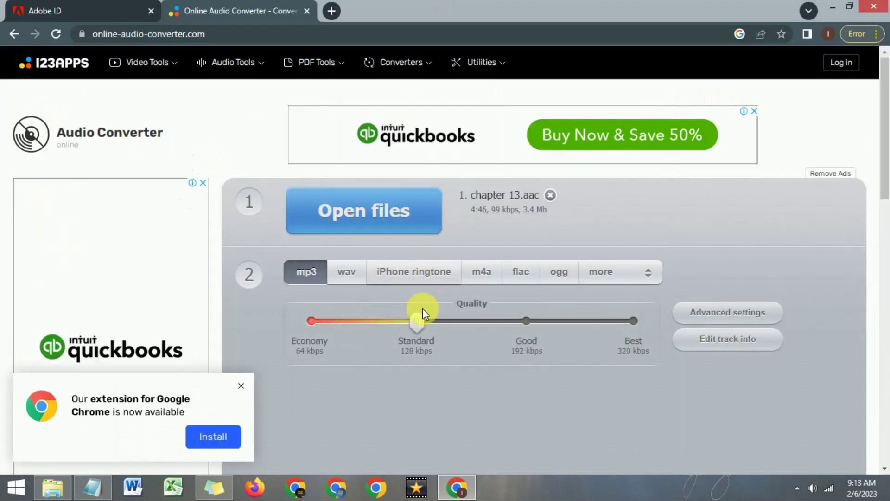
pyautogui.moveTo(416, 320); pyautogui.dragTo(644, 327)
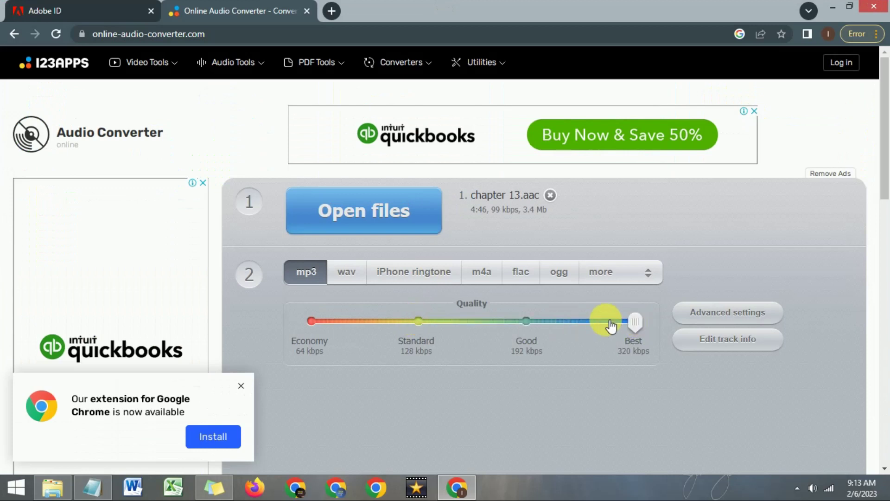
pyautogui.scroll(-1, 617, 309)
pyautogui.scroll(-4, 616, 309)
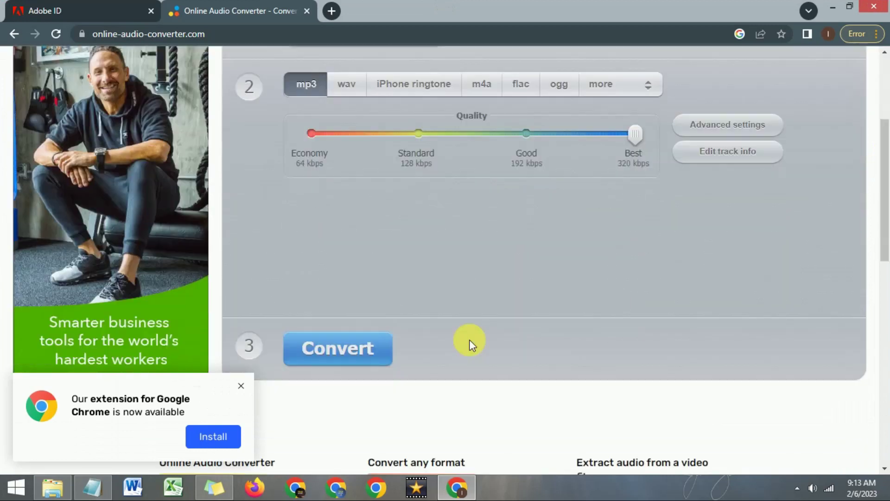
pyautogui.click(356, 344)
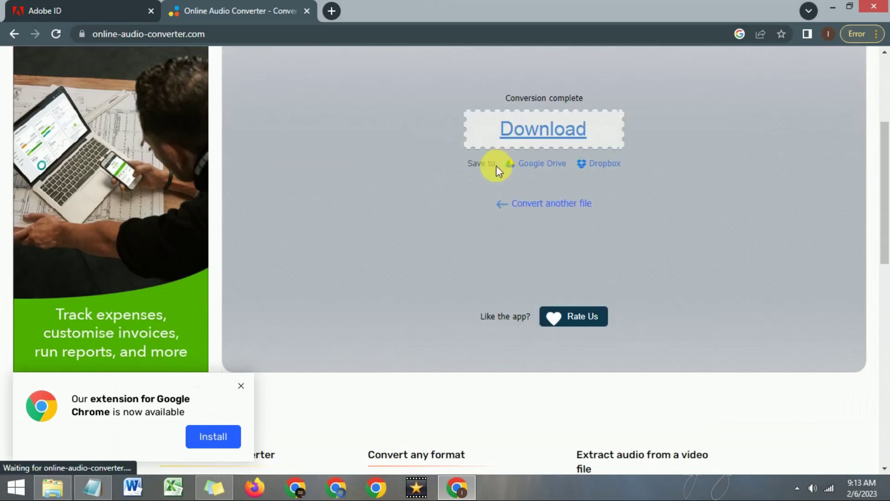
pyautogui.click(547, 133)
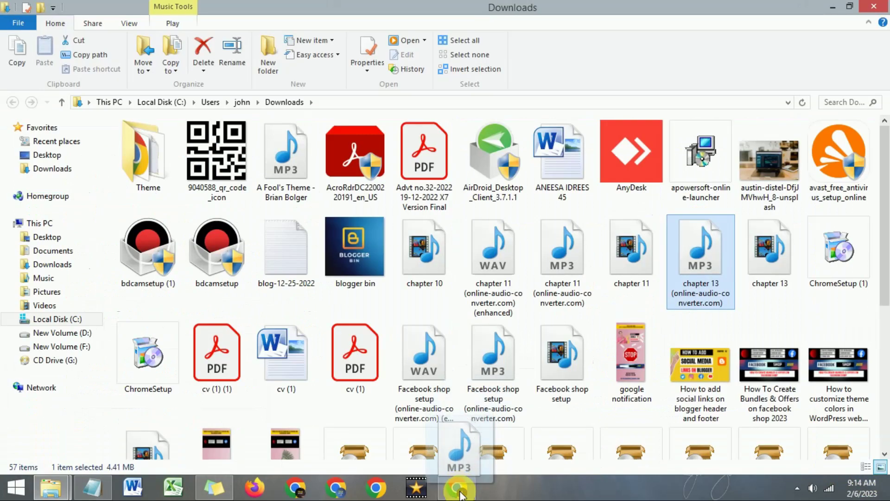
# - Drag the chapter 13 MP3 into Adobe Podcast's drop zone for speech enhancement, then return to the page
pyautogui.moveTo(459, 454); pyautogui.dragTo(631, 255)
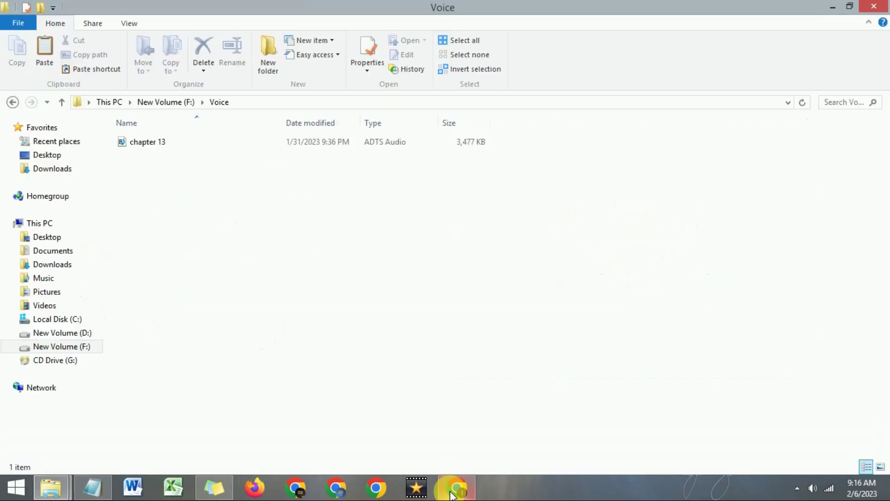
pyautogui.click(453, 492)
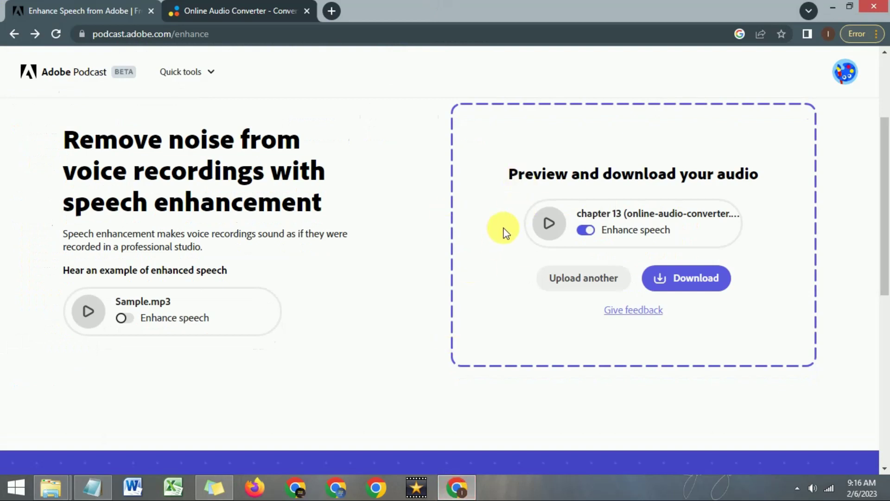
# - Download the enhanced audio and select both chapter 13 files in the Voice folder
pyautogui.click(691, 288)
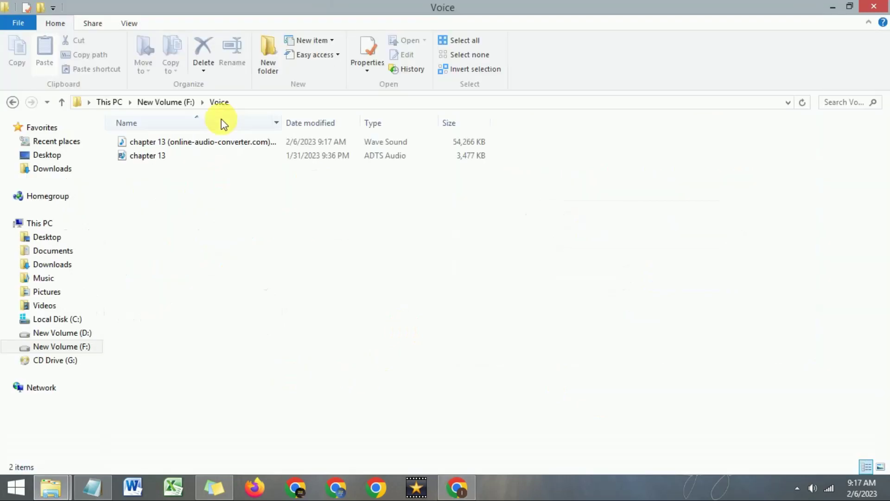
pyautogui.click(164, 158)
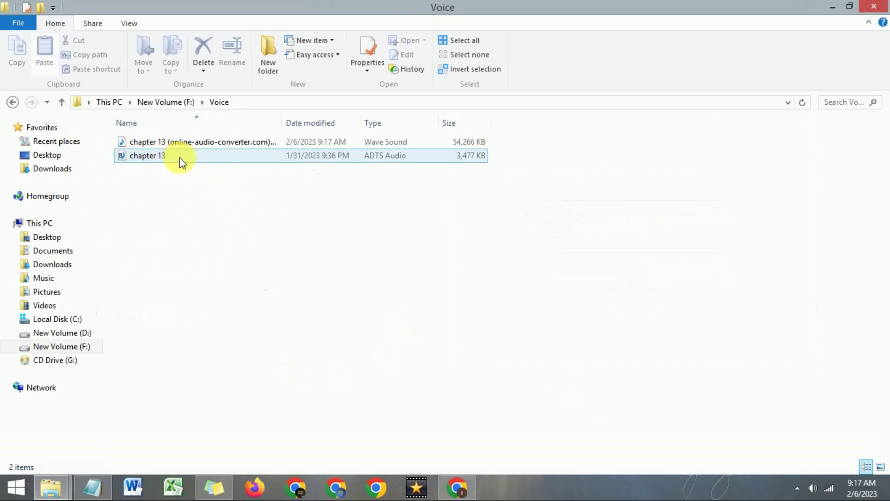
pyautogui.click(160, 147)
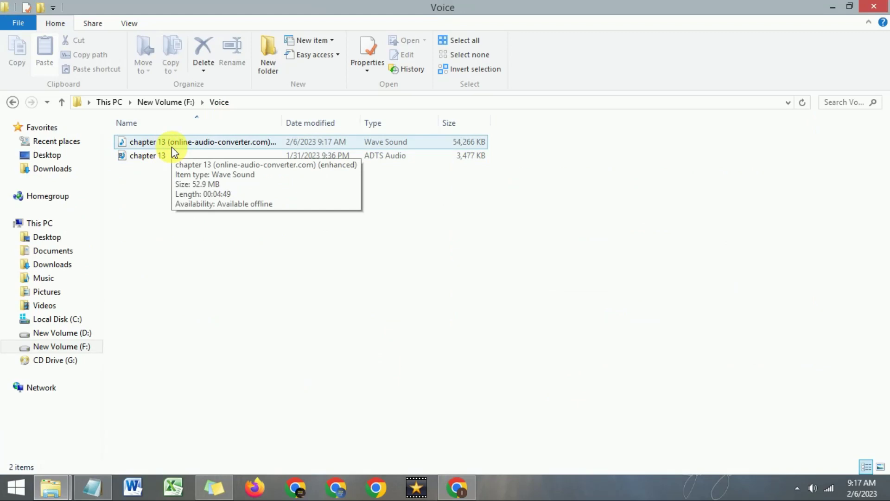
# - Switch to Chrome and back, then open the original chapter 13 recording for playback
pyautogui.click(458, 487)
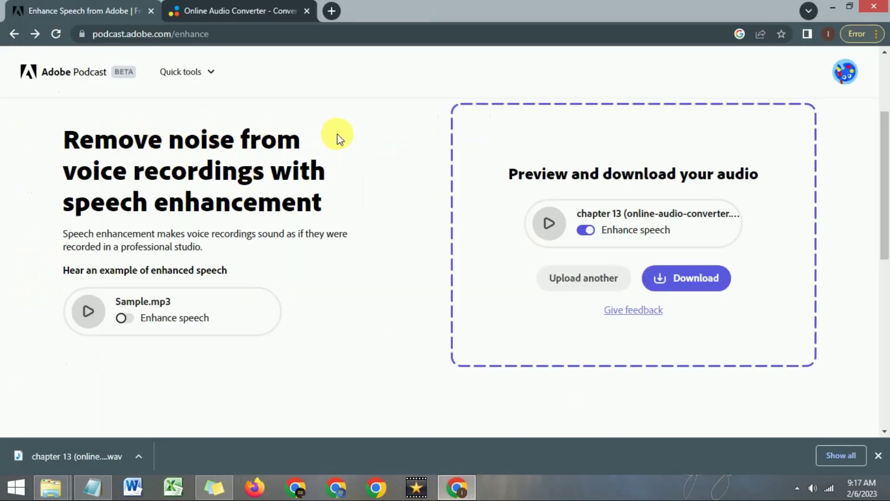
pyautogui.moveTo(458, 492)
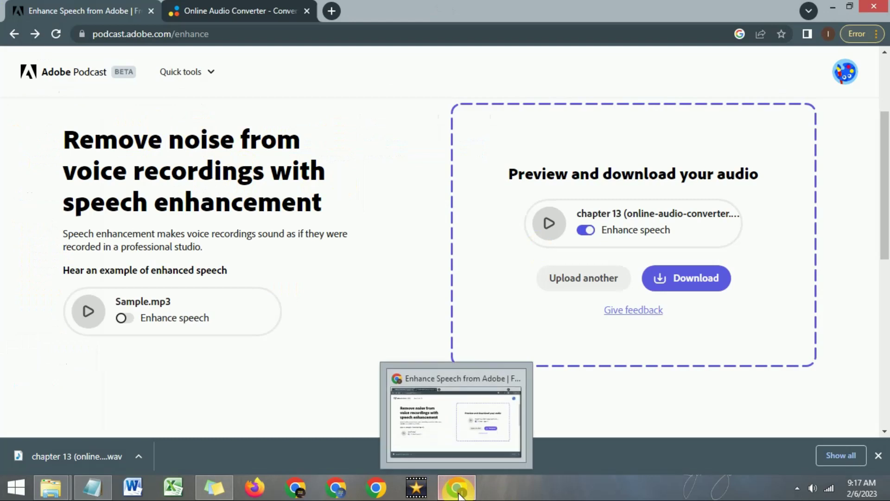
pyautogui.hotkey('alt', 'Tab')
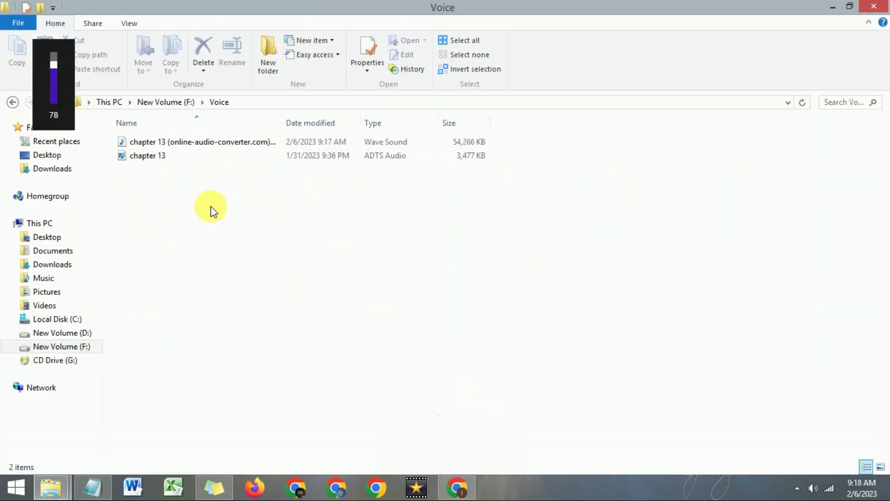
pyautogui.click(171, 160)
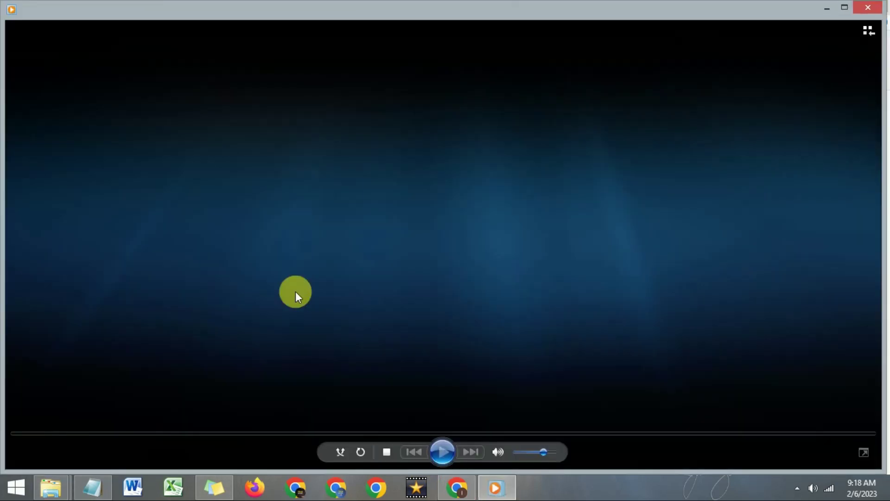
# - Pause the original chapter 13 playback after a few seconds and minimize Windows Media Player
pyautogui.click(444, 452)
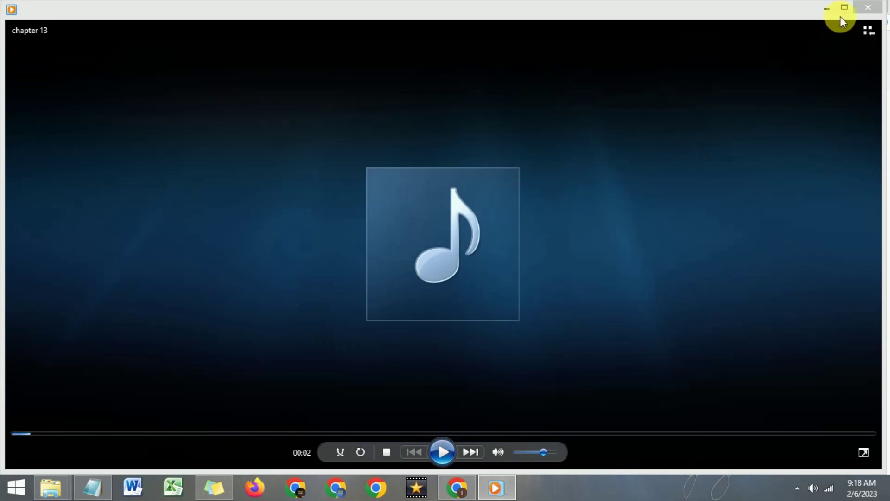
pyautogui.click(443, 457)
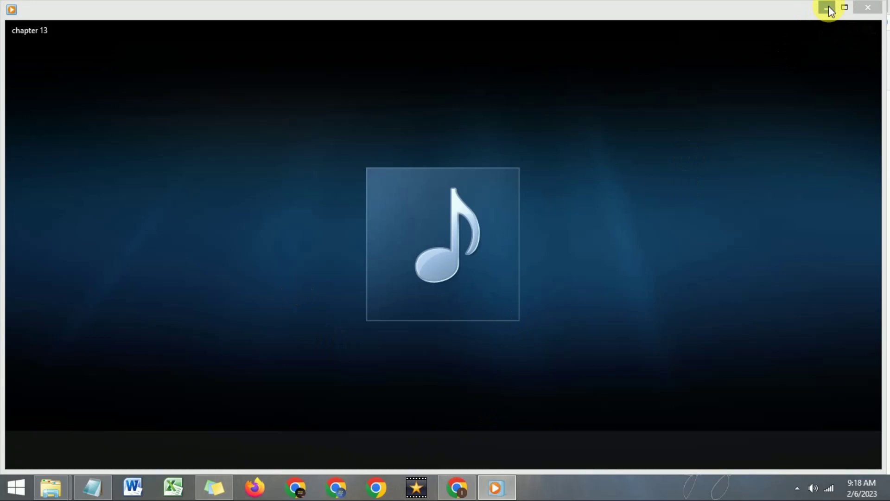
pyautogui.click(828, 6)
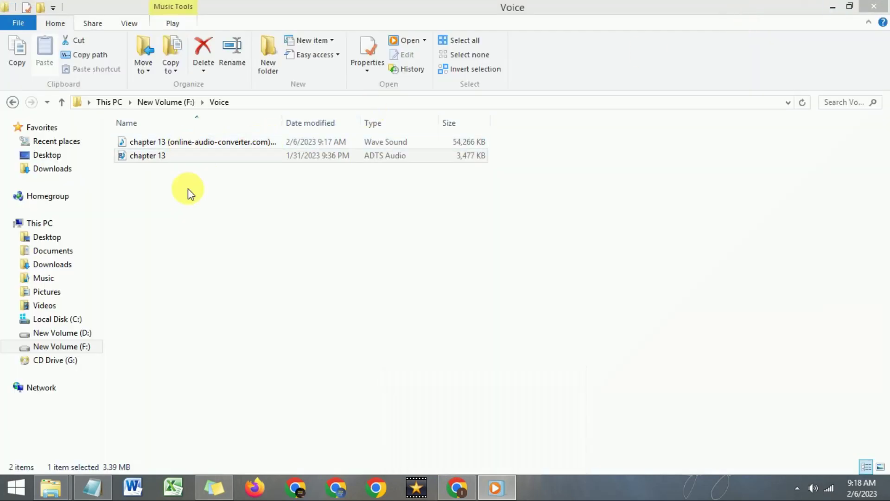
# - Play the enhanced chapter 13 WAV in Windows Media Player, pausing it at 16 seconds
pyautogui.click(189, 148)
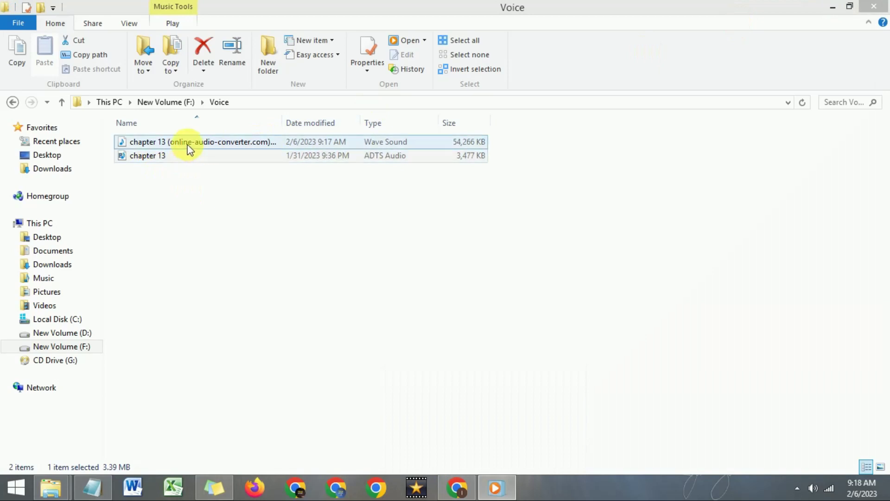
pyautogui.doubleClick(189, 148)
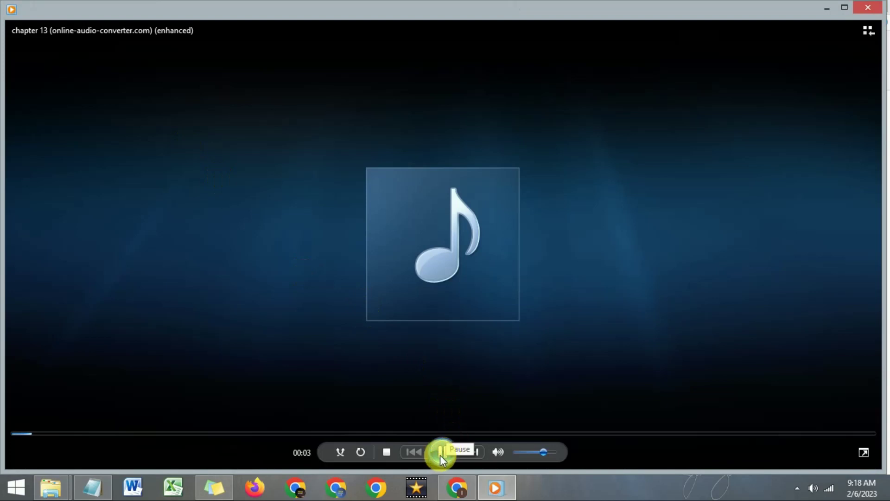
pyautogui.click(441, 453)
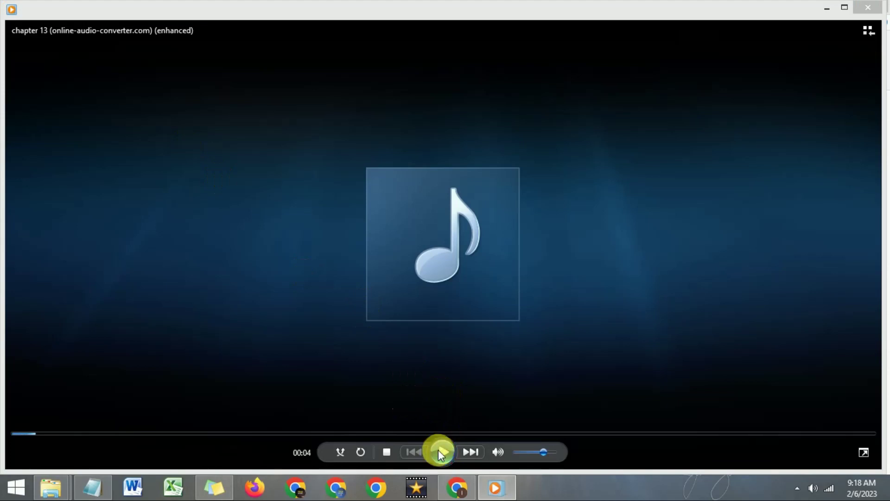
pyautogui.click(493, 494)
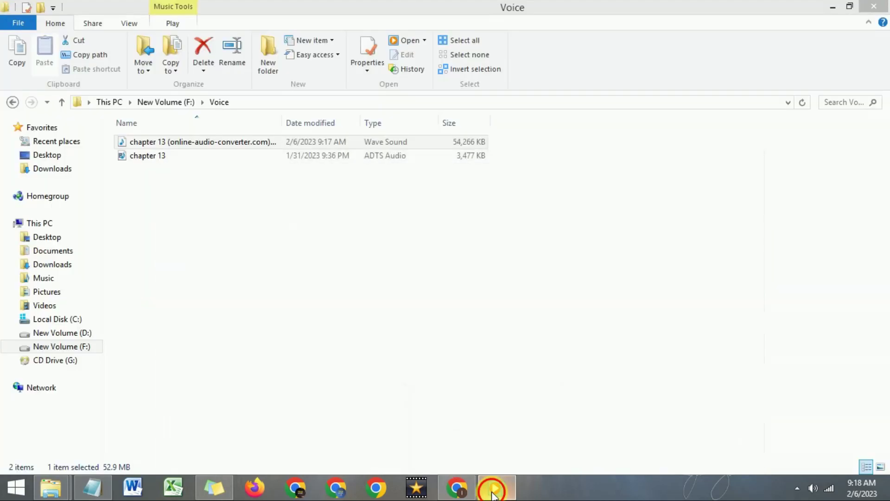
pyautogui.click(492, 491)
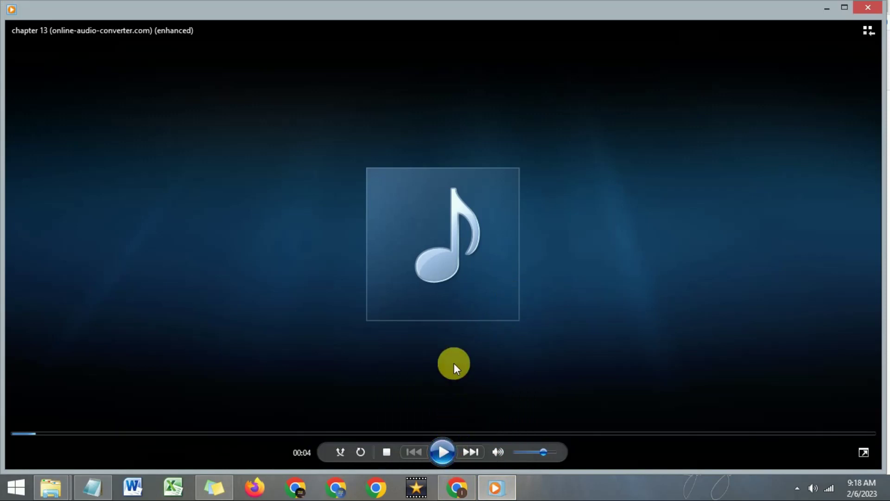
pyautogui.click(443, 451)
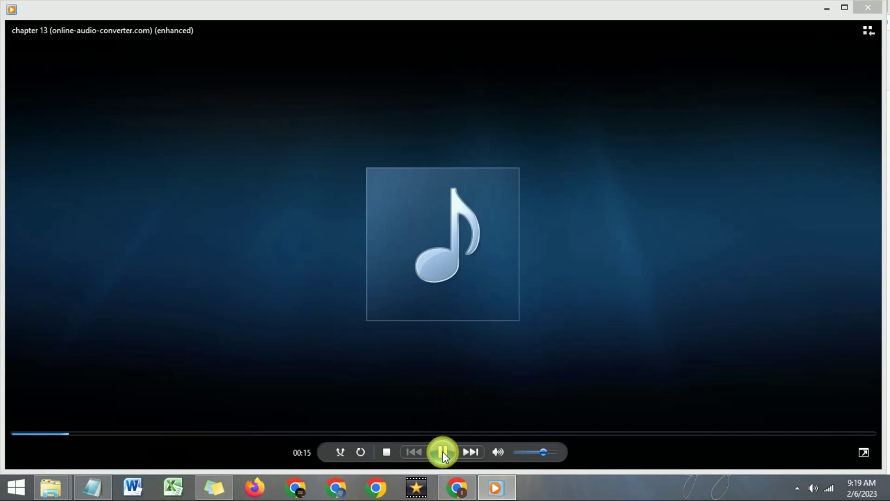
pyautogui.click(443, 453)
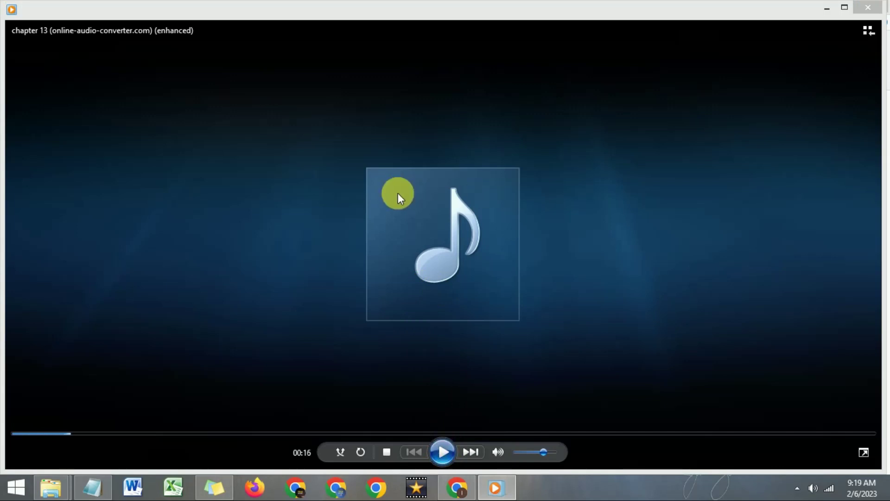
# - Close Windows Media Player and return to the Adobe Podcast download page in Chrome
pyautogui.click(865, 11)
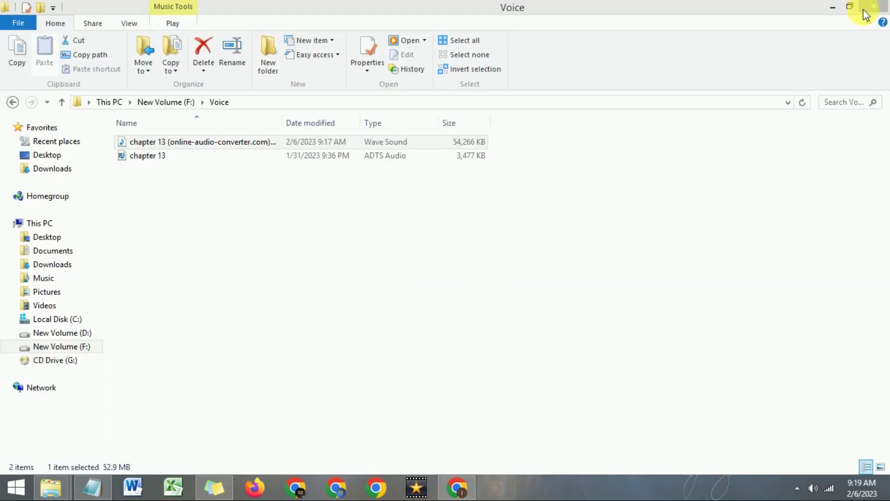
pyautogui.click(459, 489)
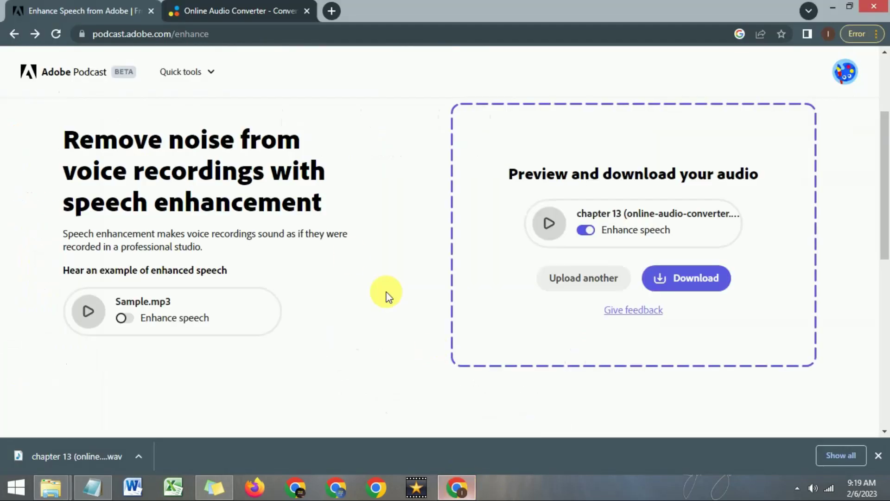
pyautogui.scroll(1, 381, 232)
pyautogui.scroll(-1, 382, 233)
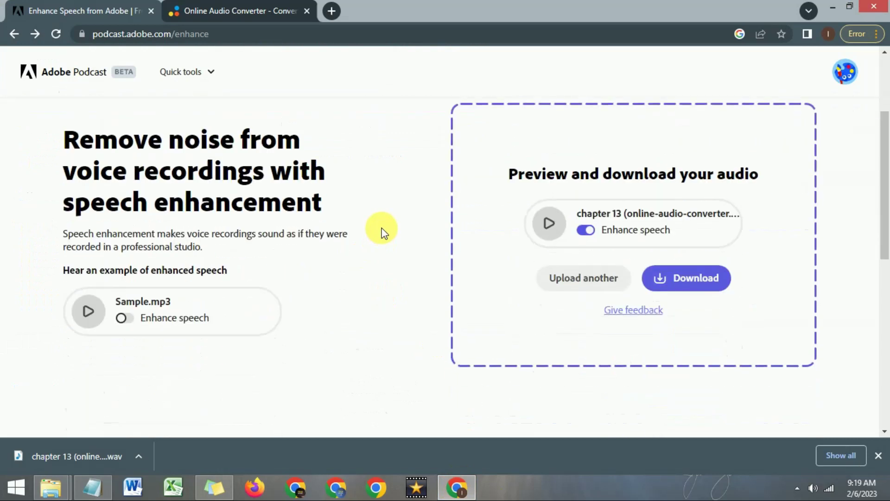